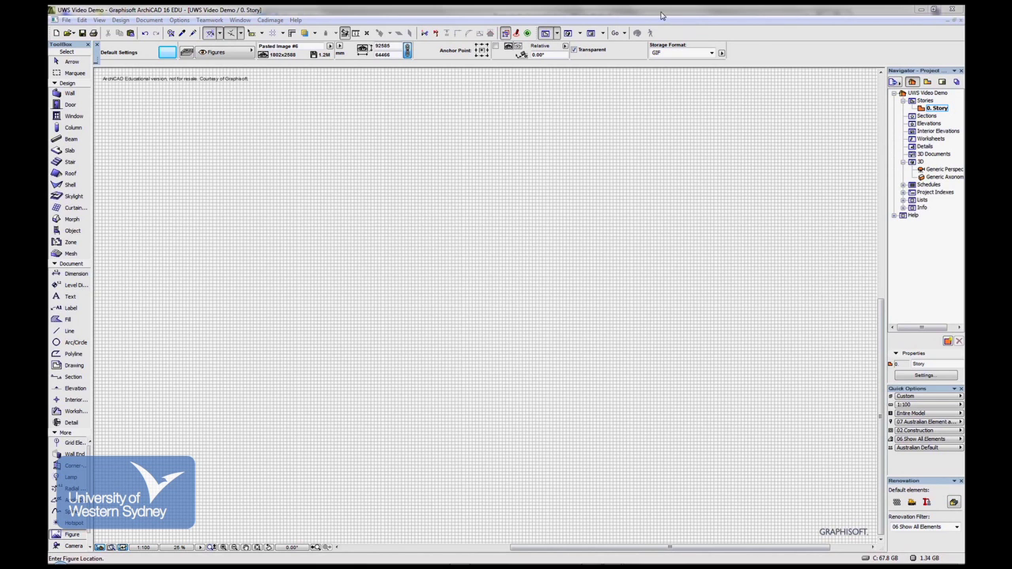
# Select ~24-Option 01 Sketch 02.jpg in the desktop file browser, then restore ArchiCAD to full screen.
pyautogui.click(933, 9)
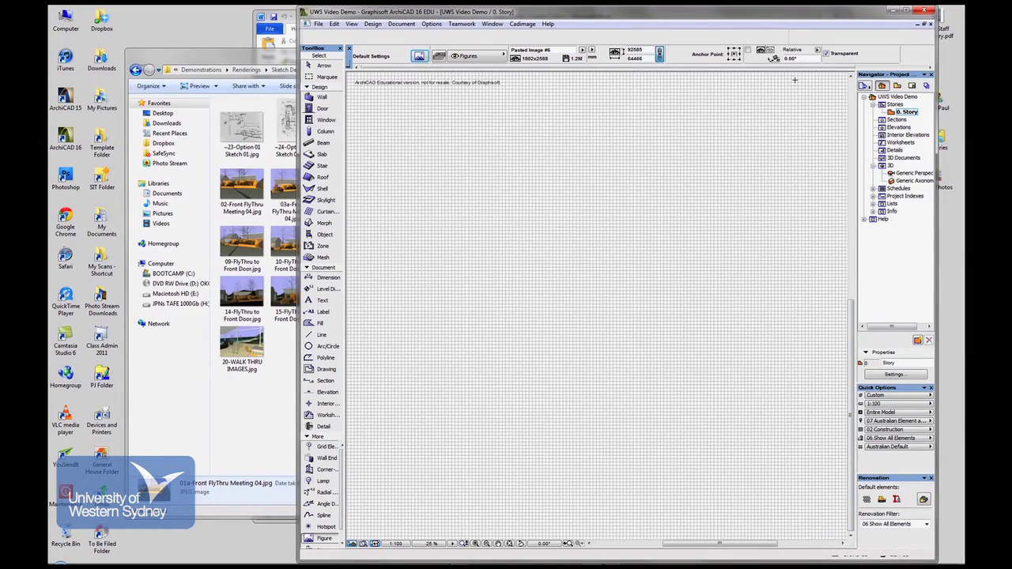
pyautogui.moveTo(211, 52)
pyautogui.mouseDown()
pyautogui.moveTo(248, 190)
pyautogui.moveTo(249, 169)
pyautogui.moveTo(212, 148)
pyautogui.mouseUp()
pyautogui.click(211, 103)
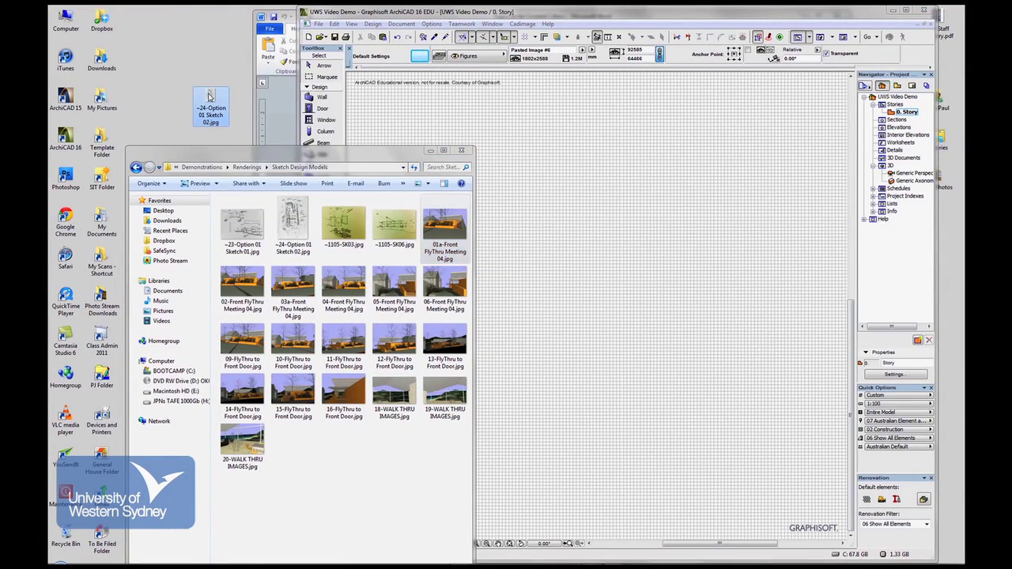
pyautogui.click(540, 164)
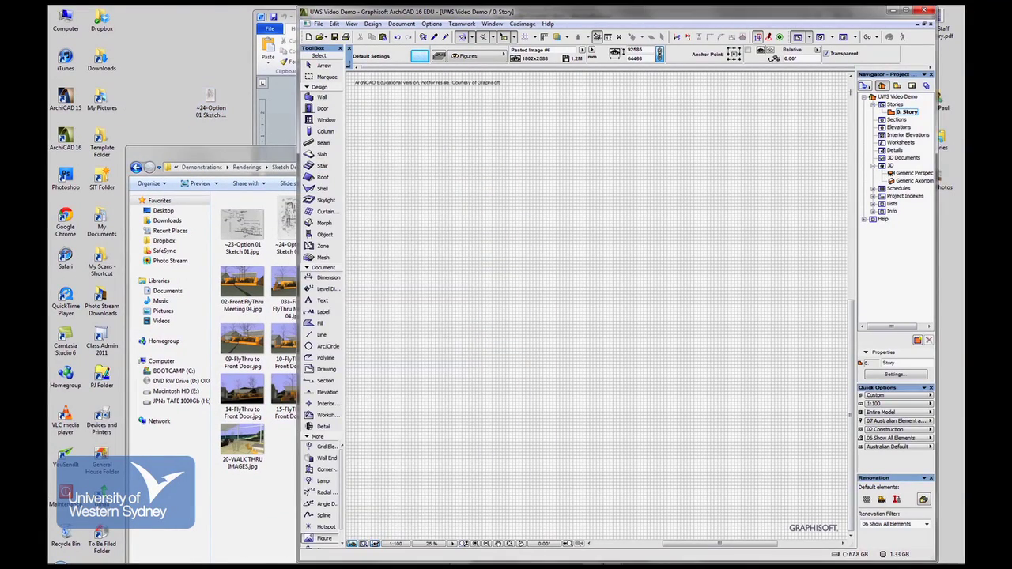
pyautogui.click(905, 9)
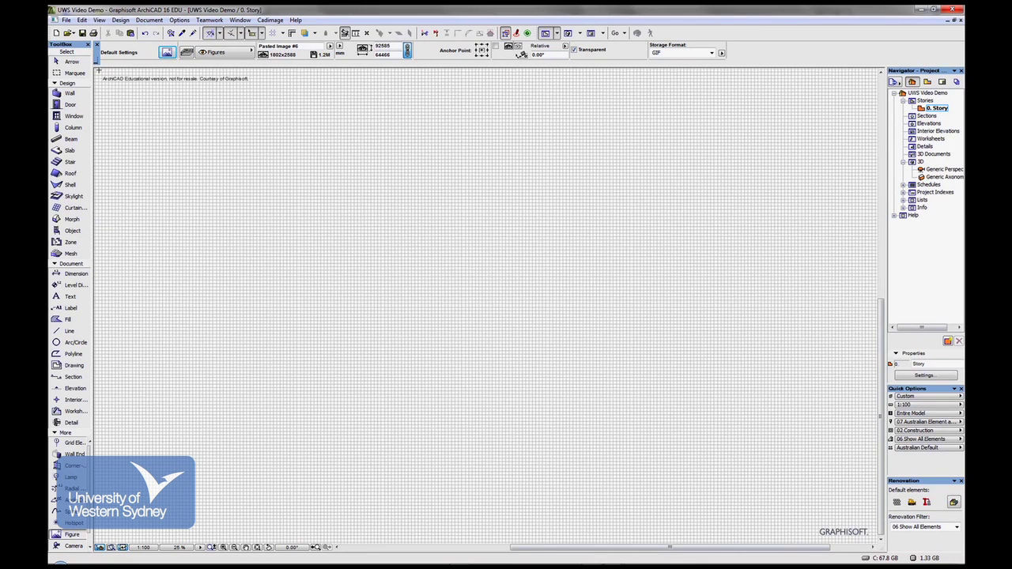
# Merge ~24-Option 01 Sketch 02.jpg into the floor plan with File Special > Merge.
pyautogui.click(67, 20)
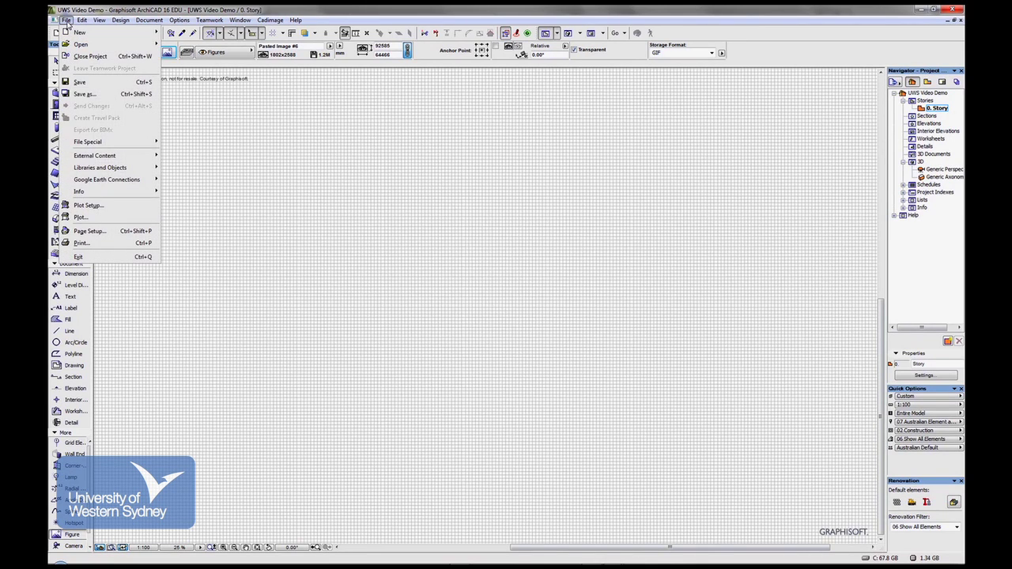
pyautogui.moveTo(111, 142)
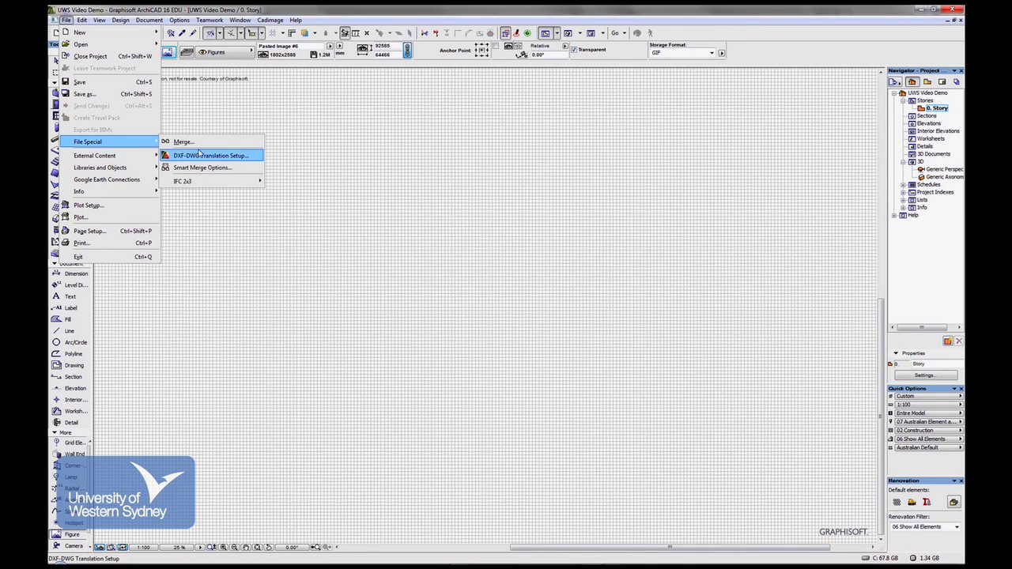
pyautogui.click(197, 143)
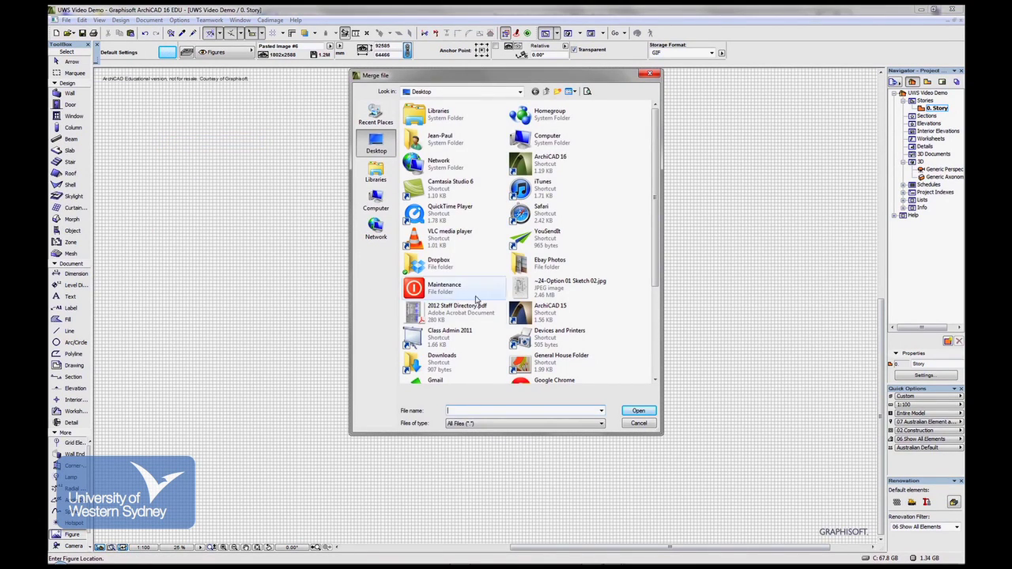
pyautogui.doubleClick(519, 288)
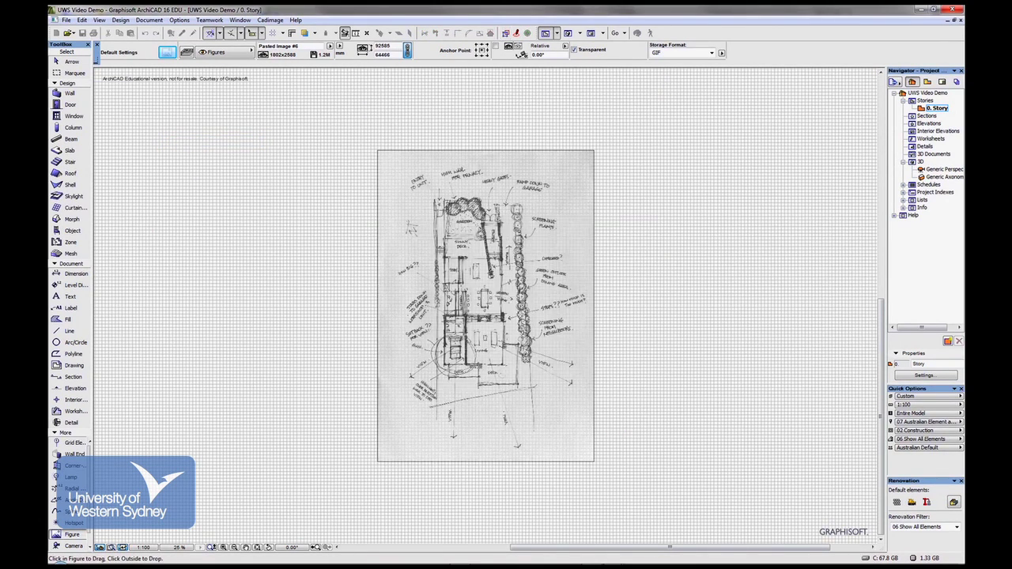
# Drop the merged sketch onto the plan, zoom in to inspect it, then select and delete it.
pyautogui.click(329, 229)
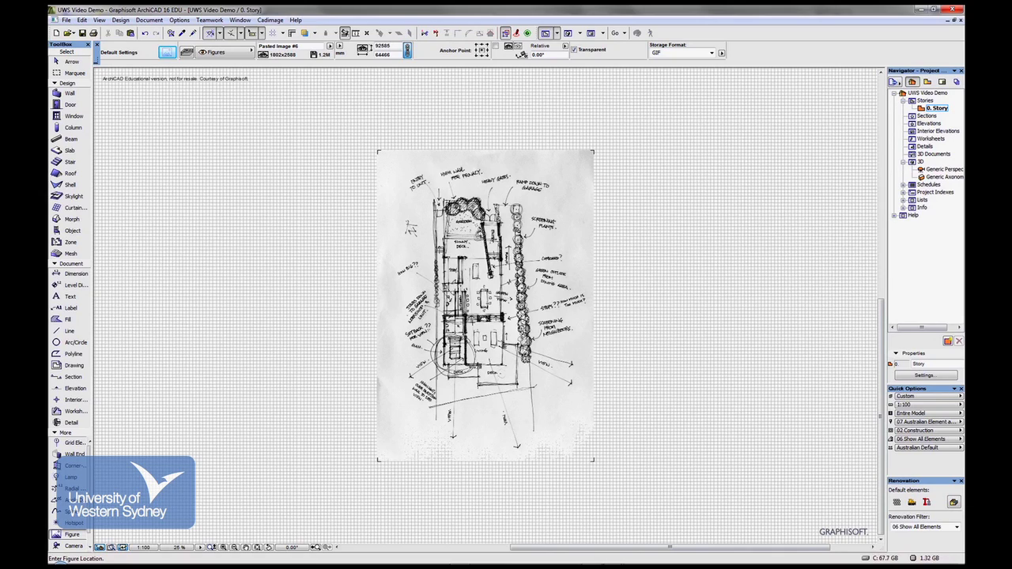
pyautogui.scroll(2, 474, 319)
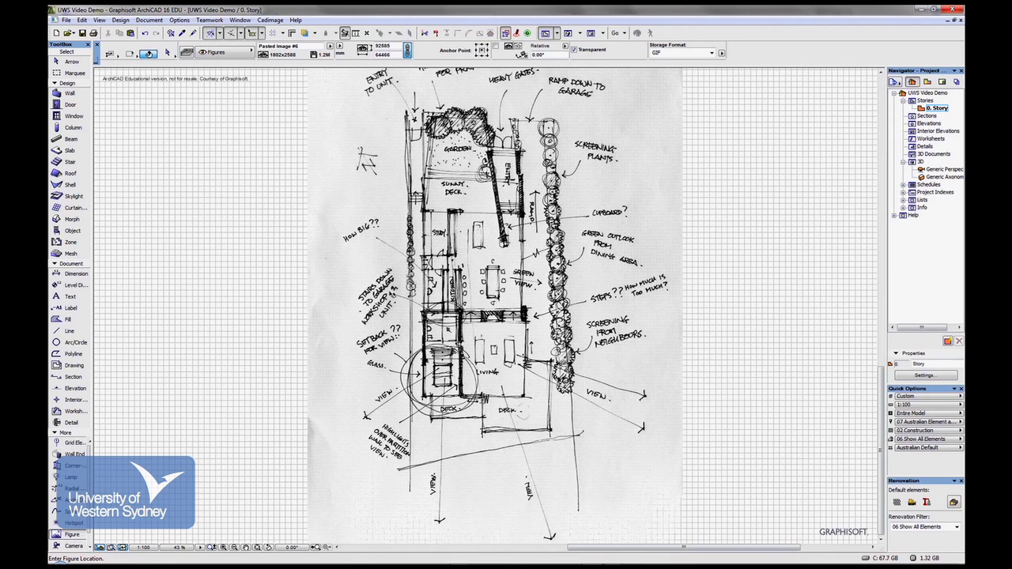
pyautogui.hotkey('ctrl', 'v')
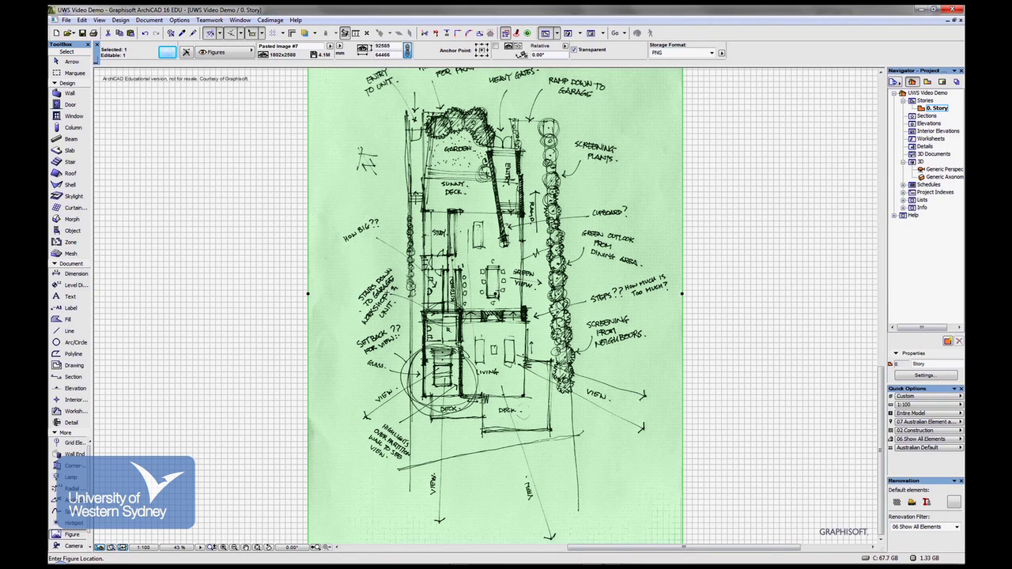
pyautogui.press('Delete')
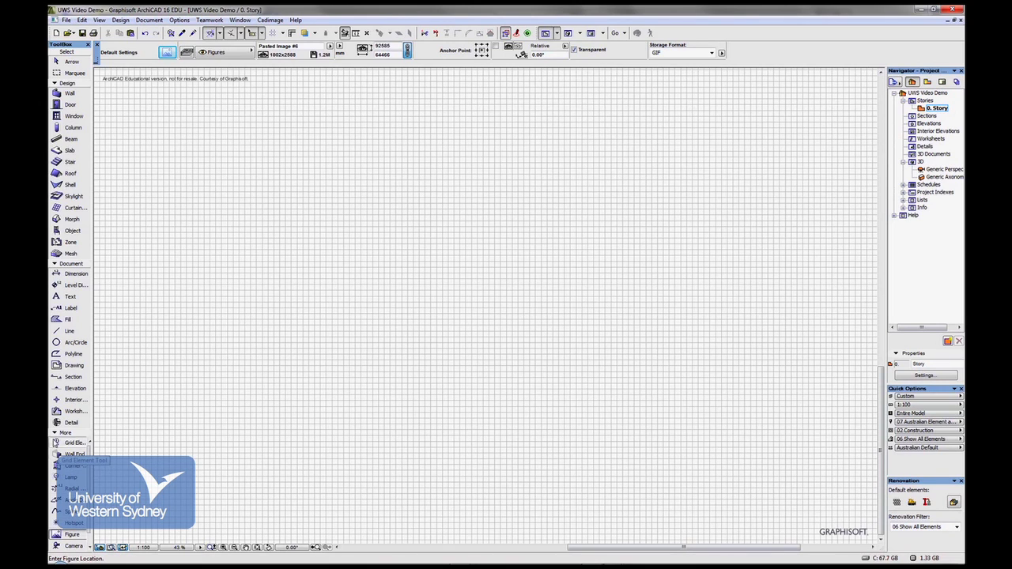
# Load the ~24-Option 01 Sketch 02 image into the Figure tool defaults, keeping layer Figures and JPEG storage.
pyautogui.click(63, 434)
pyautogui.click(63, 433)
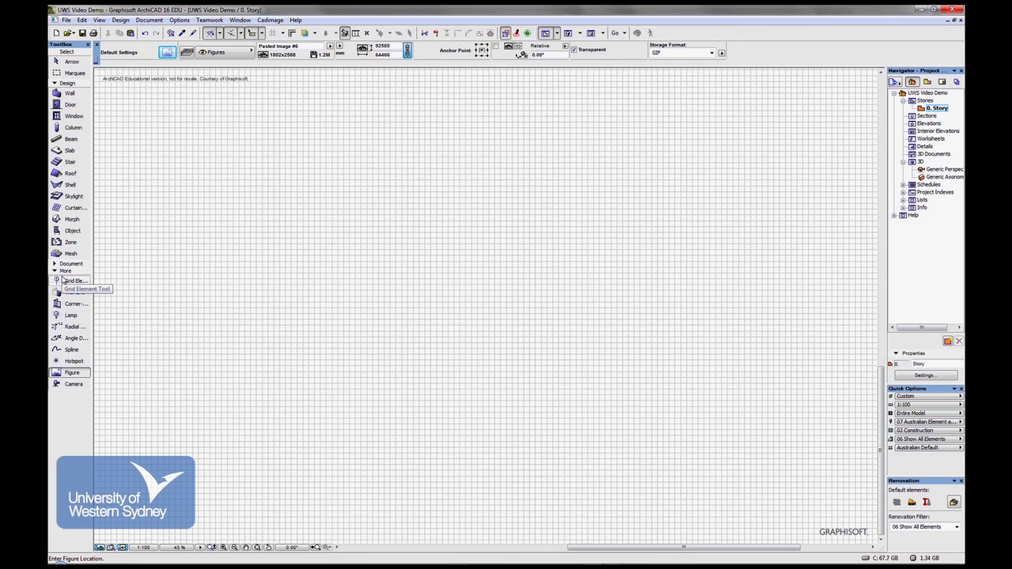
pyautogui.doubleClick(71, 374)
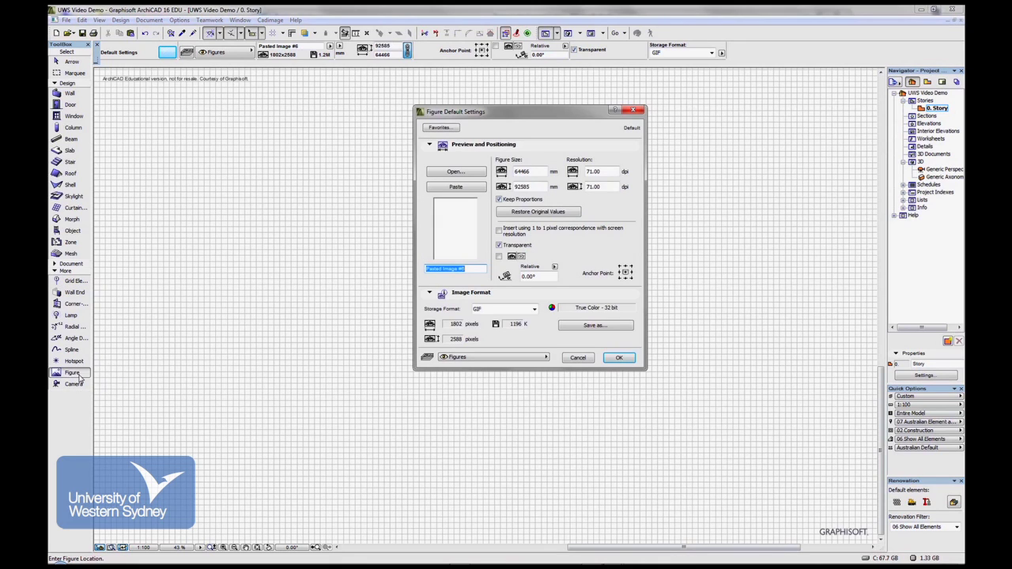
pyautogui.click(454, 172)
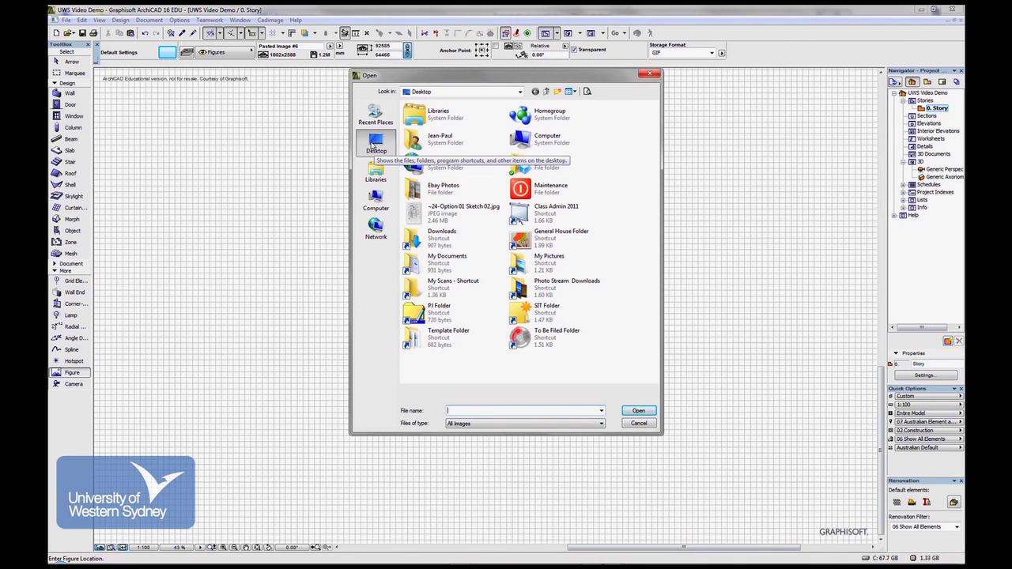
pyautogui.doubleClick(419, 216)
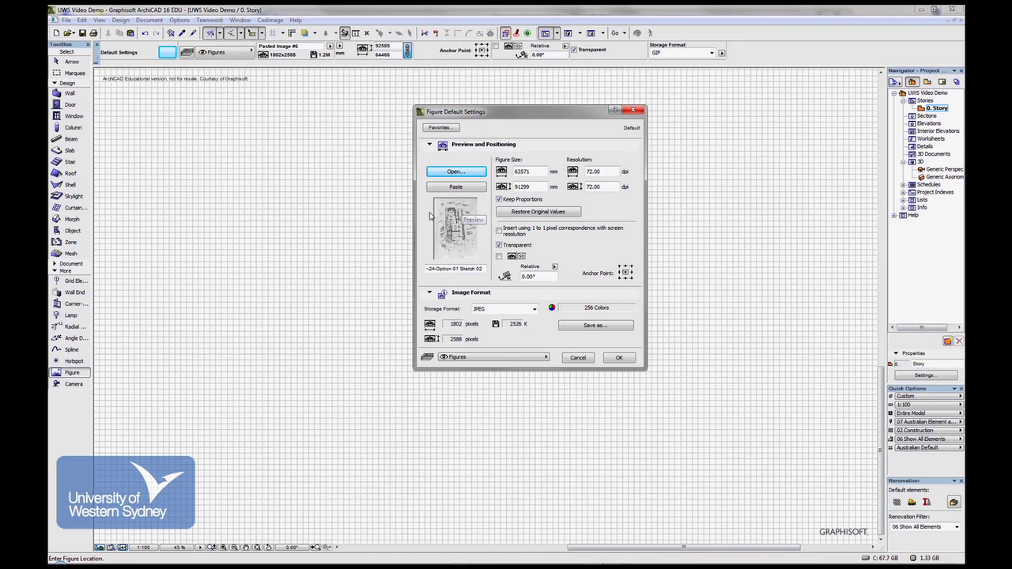
pyautogui.click(475, 358)
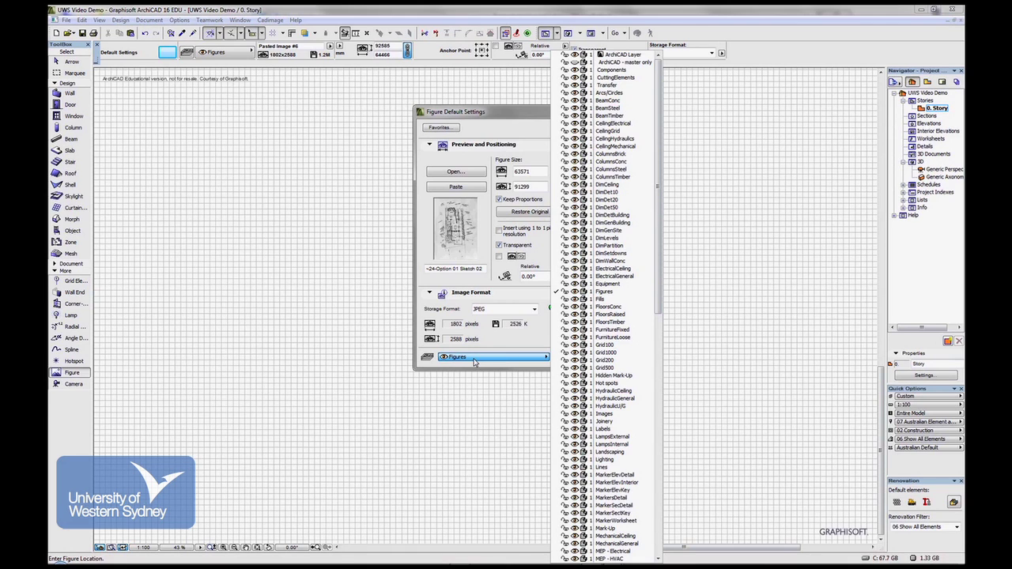
pyautogui.click(474, 361)
pyautogui.click(510, 308)
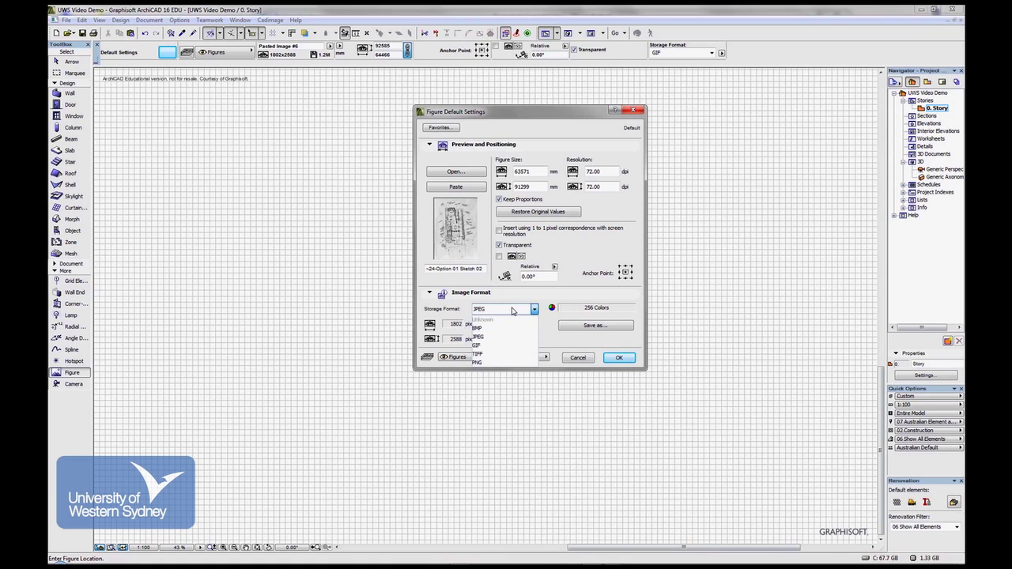
pyautogui.click(512, 310)
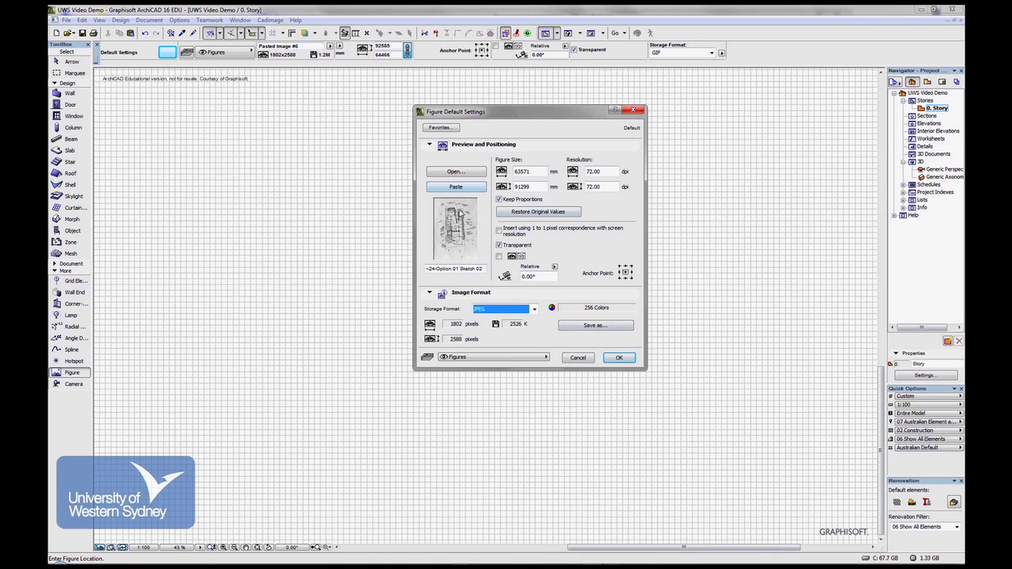
pyautogui.click(617, 358)
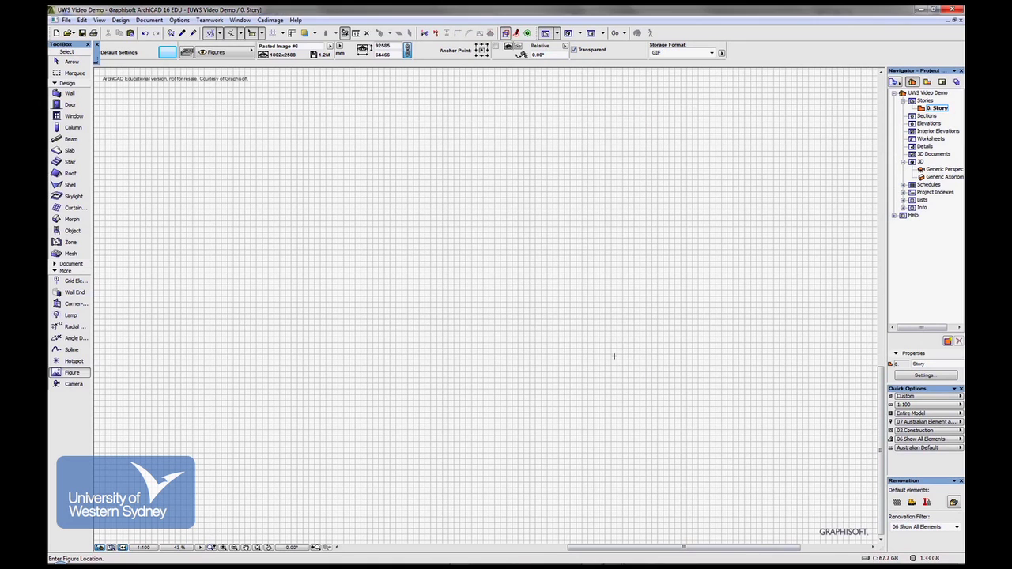
# Place the sketch figure on the plan, then zoom and pan until it sits centred in view.
pyautogui.click(393, 195)
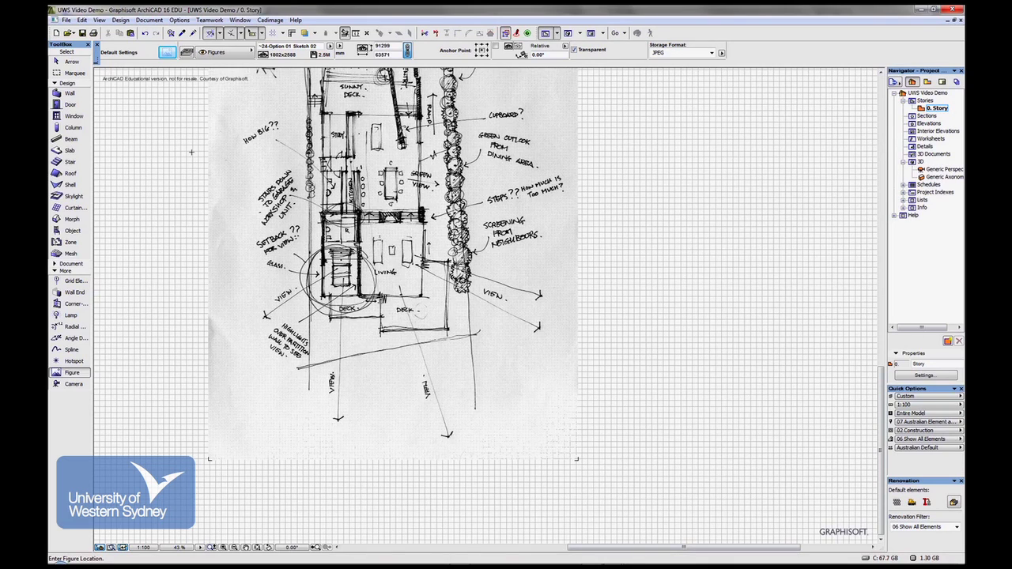
pyautogui.scroll(-3, 168, 166)
pyautogui.moveTo(168, 166); pyautogui.dragTo(305, 253, button='middle')
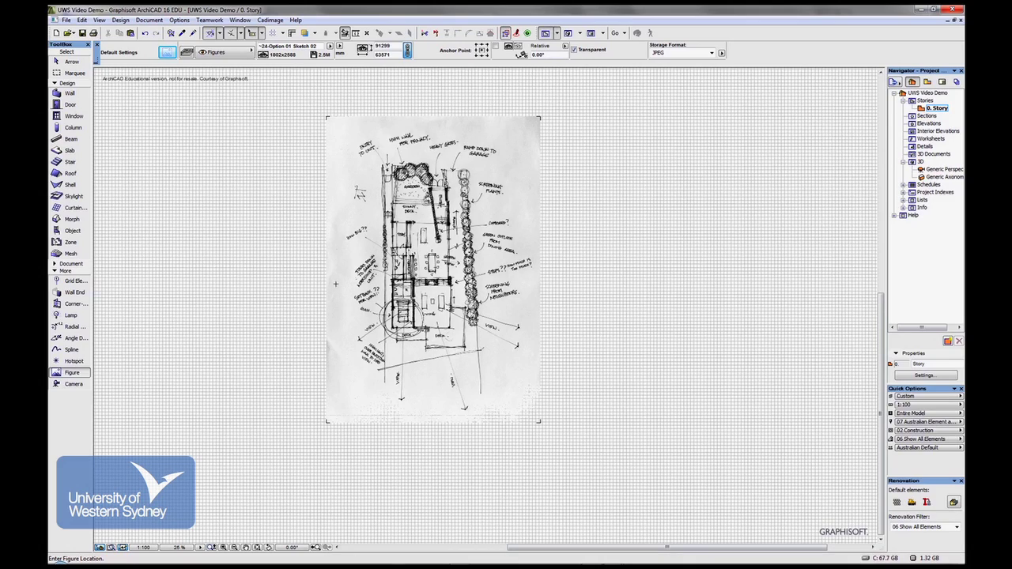
pyautogui.scroll(3, 372, 274)
pyautogui.scroll(-2, 482, 308)
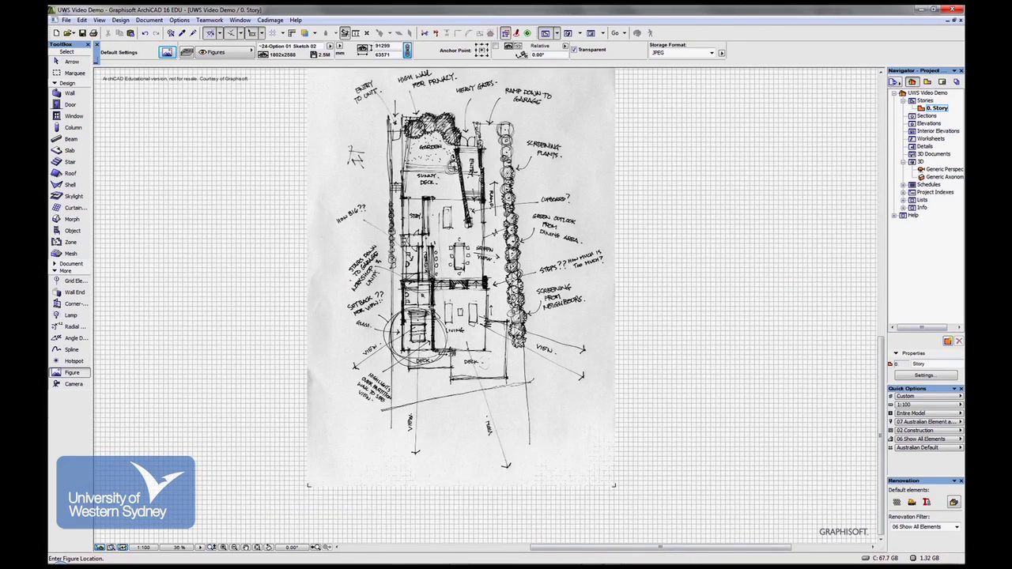
pyautogui.scroll(1, 482, 309)
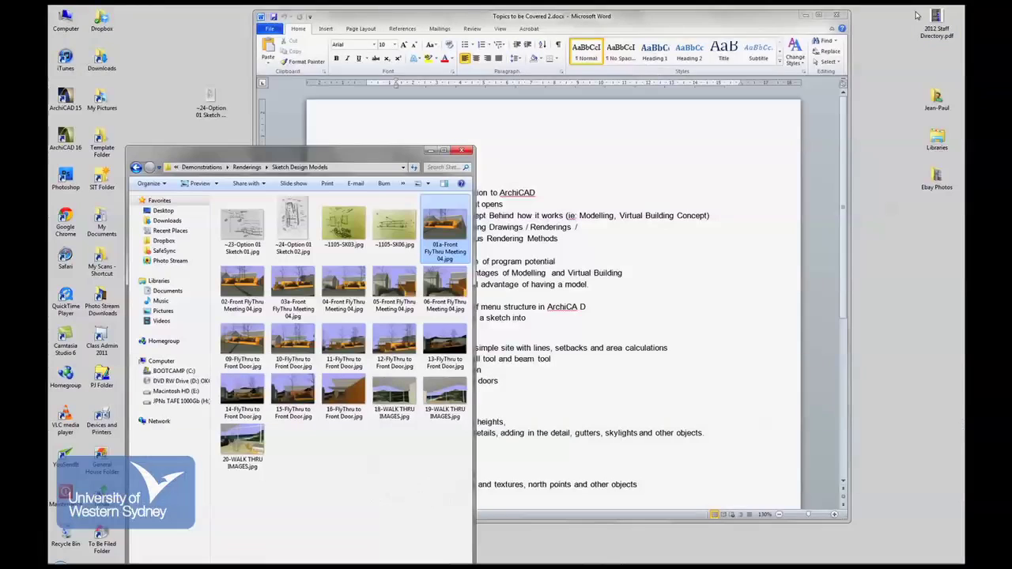
# View Option 01 Sketch 02 in Photo Viewer, then step through 1105-SK03 and 1105-SK06 to the first fly-through render.
pyautogui.click(920, 9)
pyautogui.doubleClick(292, 228)
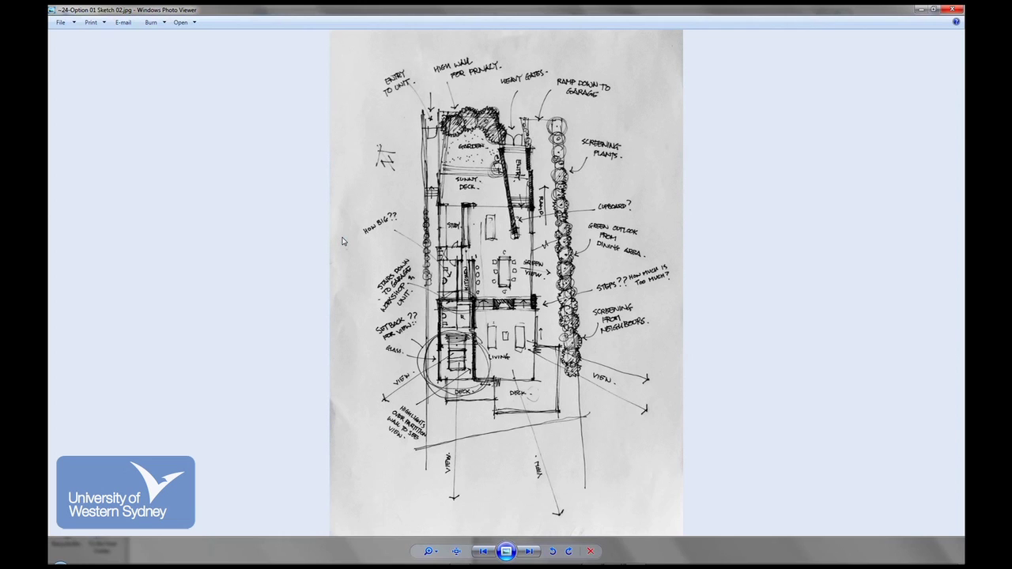
pyautogui.press('Right')
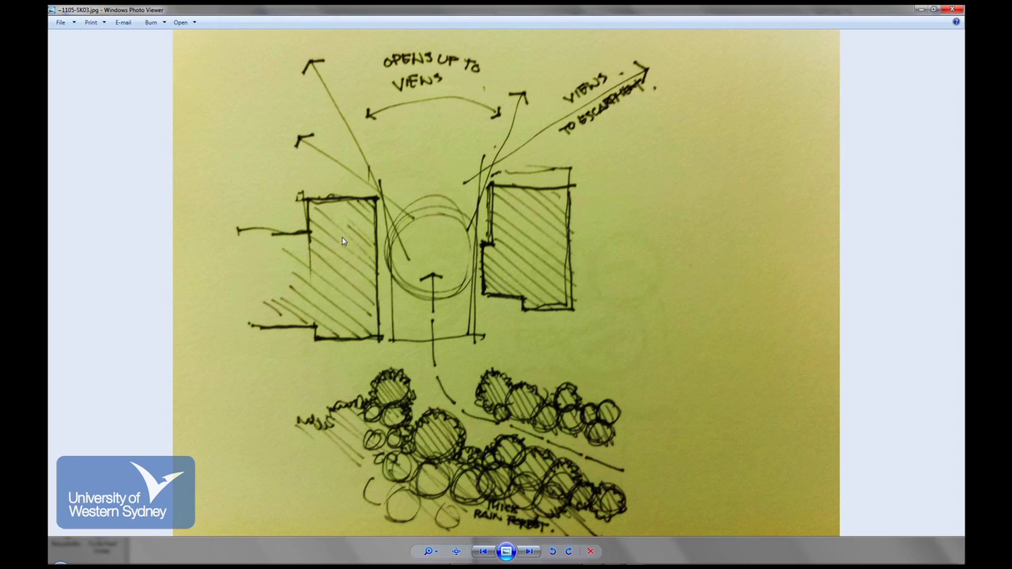
pyautogui.press('Right')
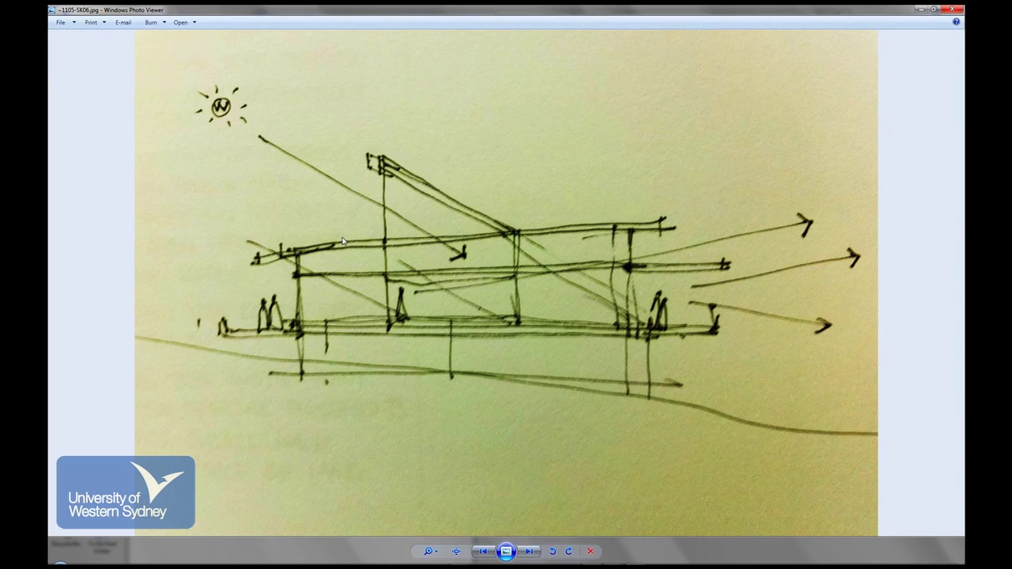
pyautogui.press('Right')
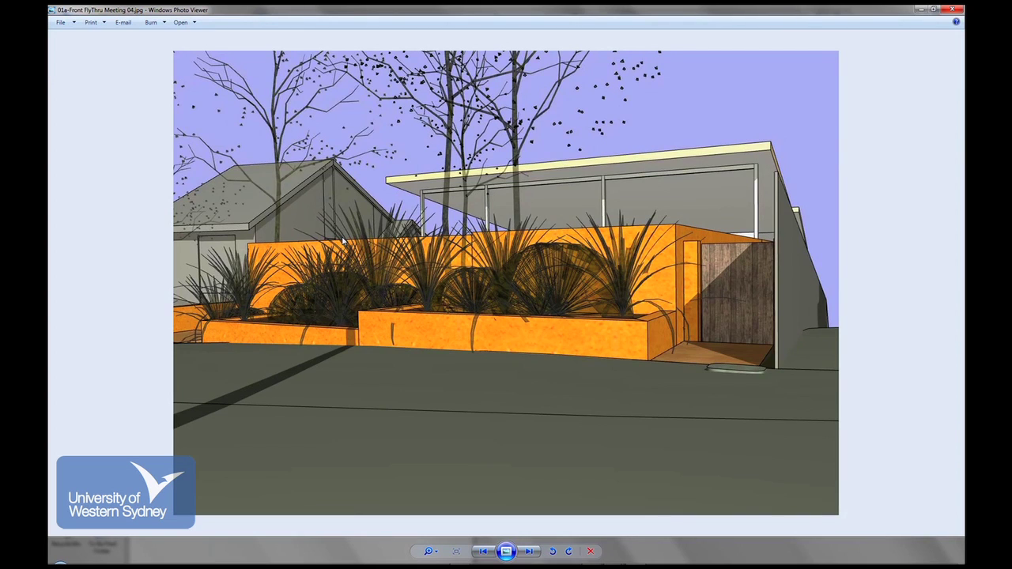
# Step through the fly-through and front door renders until the walk-through images appear.
pyautogui.press('Right')
pyautogui.press('Right')
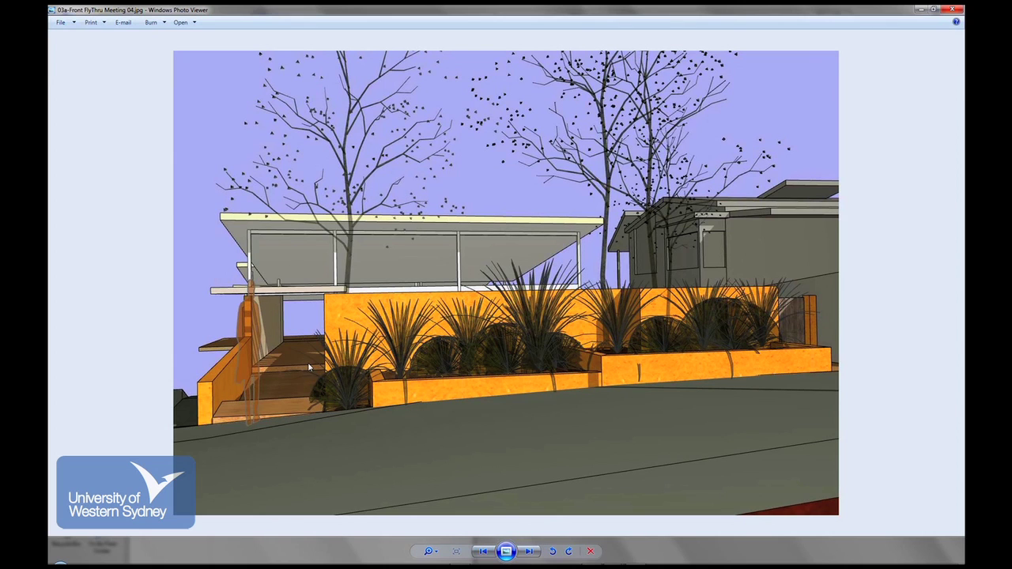
pyautogui.press('Right')
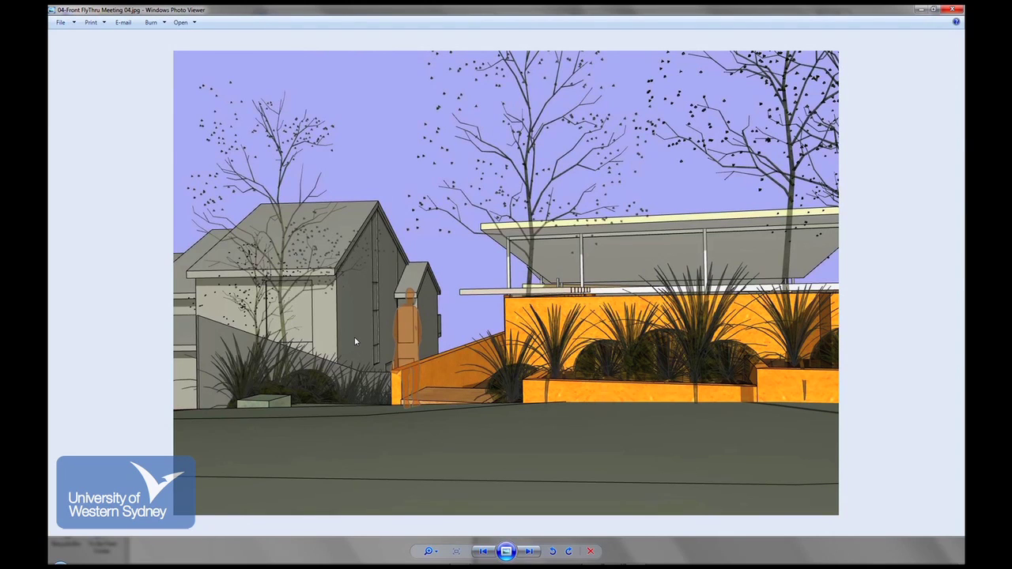
pyautogui.press('Right')
pyautogui.press('Right')
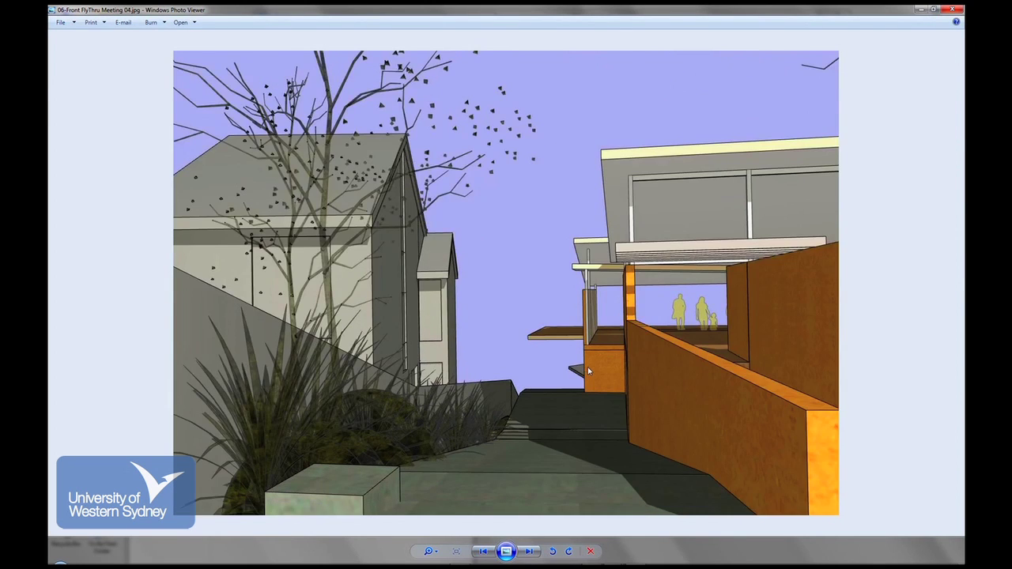
pyautogui.press('Right')
pyautogui.press('Right')
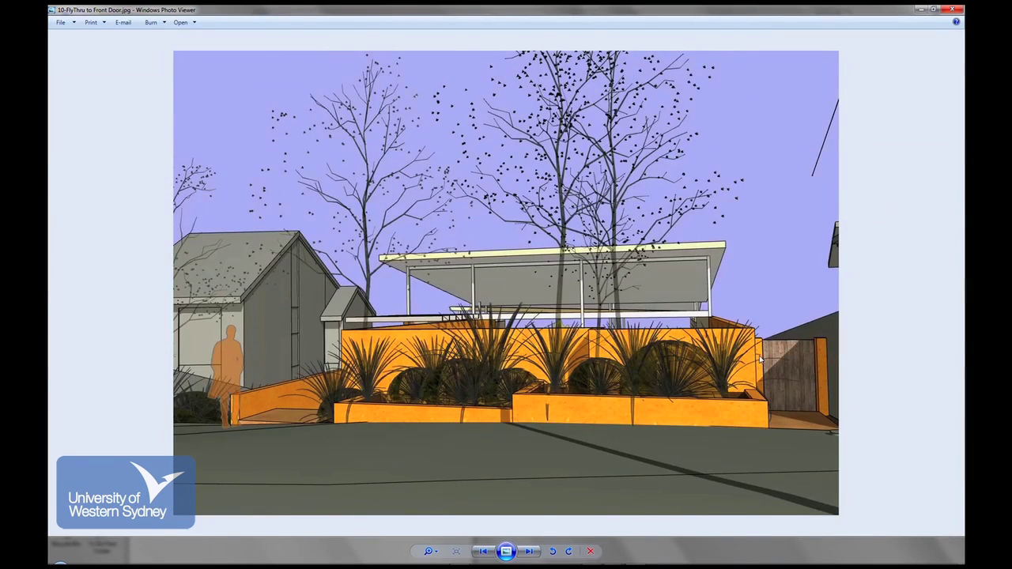
pyautogui.press('Right')
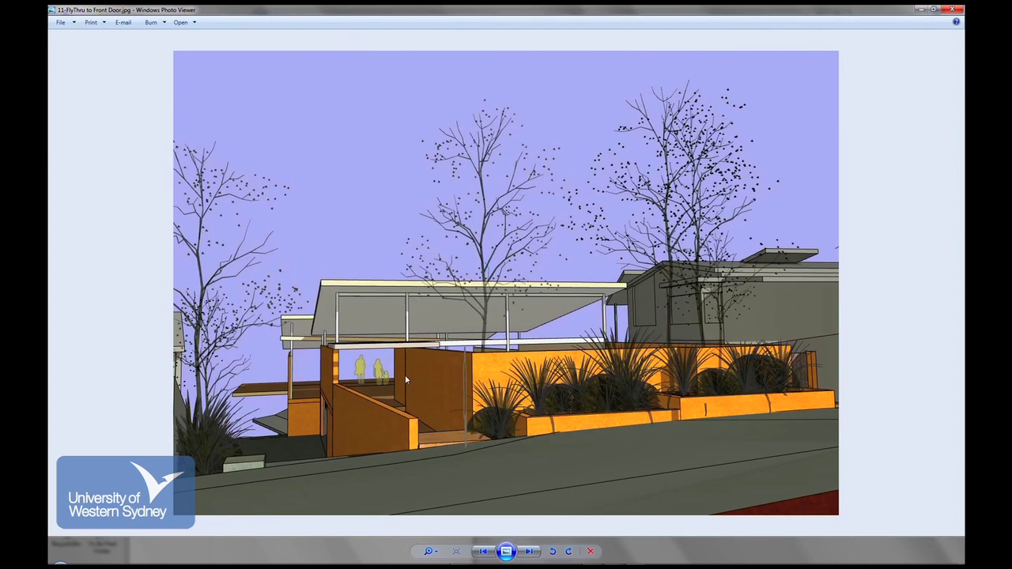
pyautogui.press('Right')
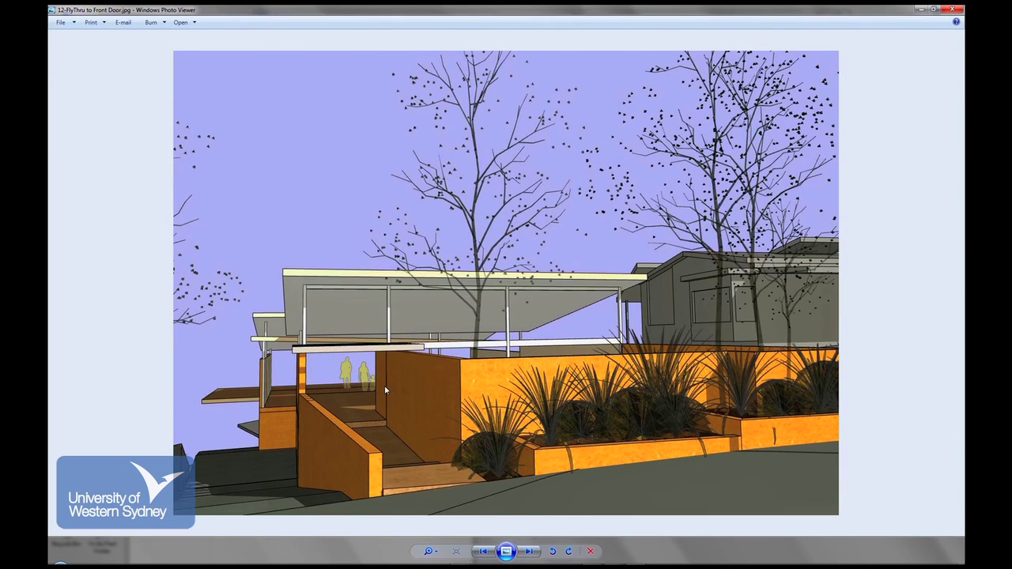
pyautogui.press('Right')
pyautogui.press('Right')
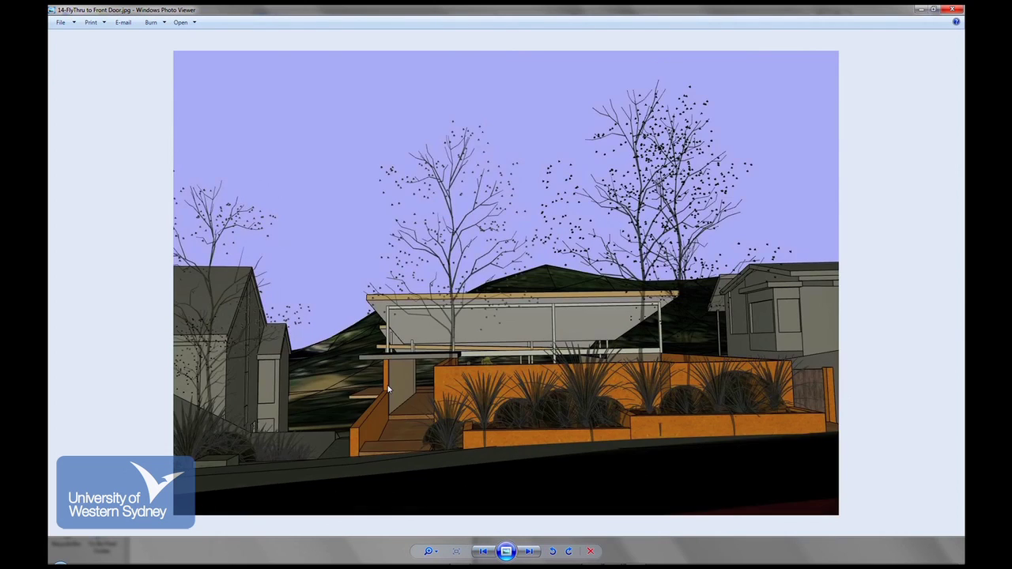
pyautogui.press('Right')
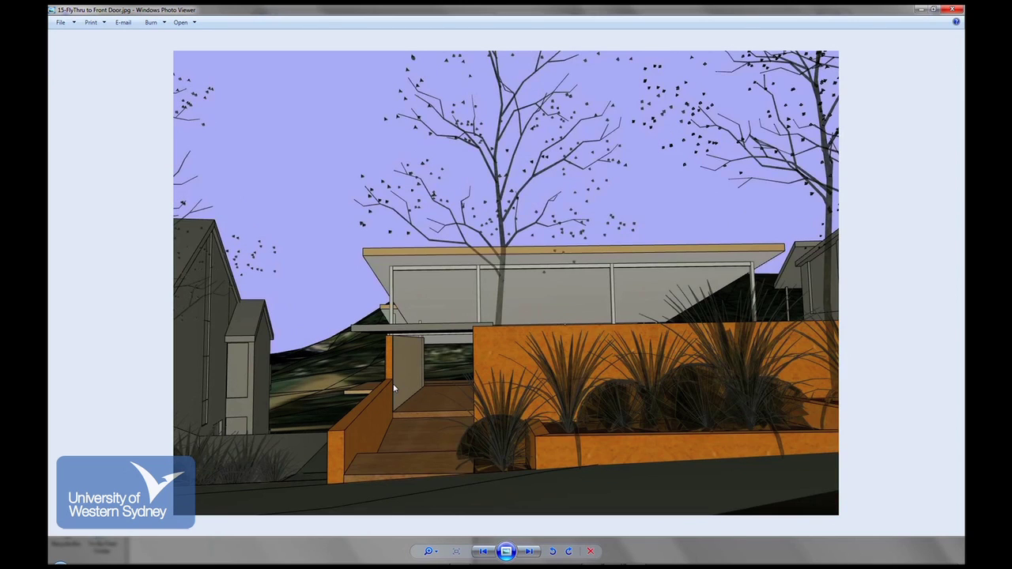
pyautogui.press('Right')
pyautogui.press('Right')
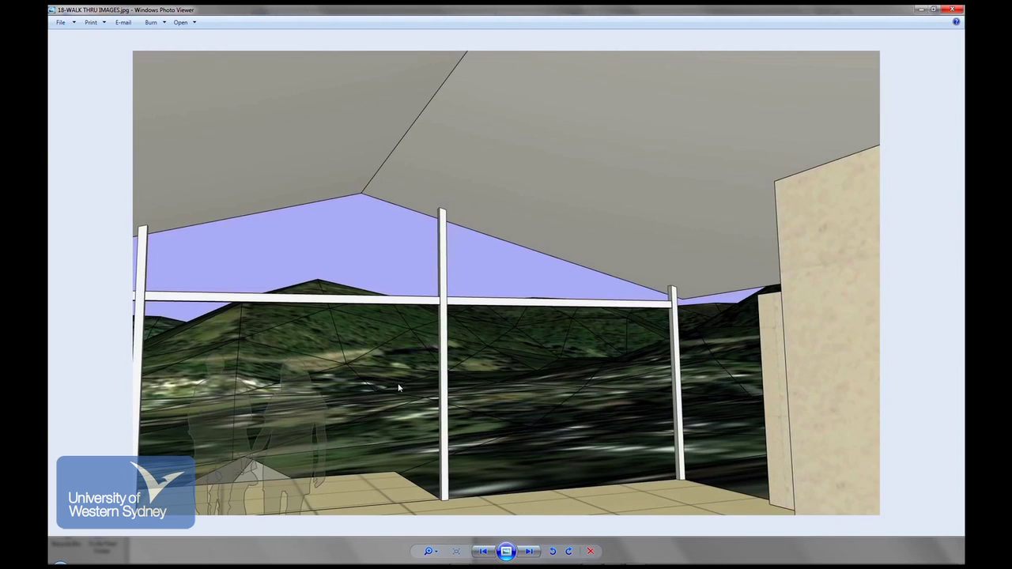
pyautogui.press('Right')
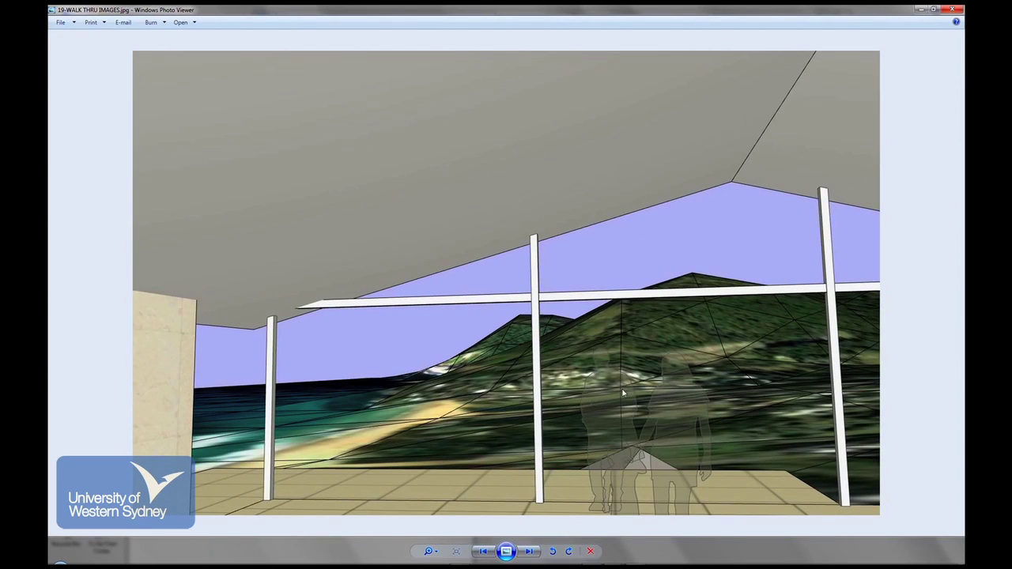